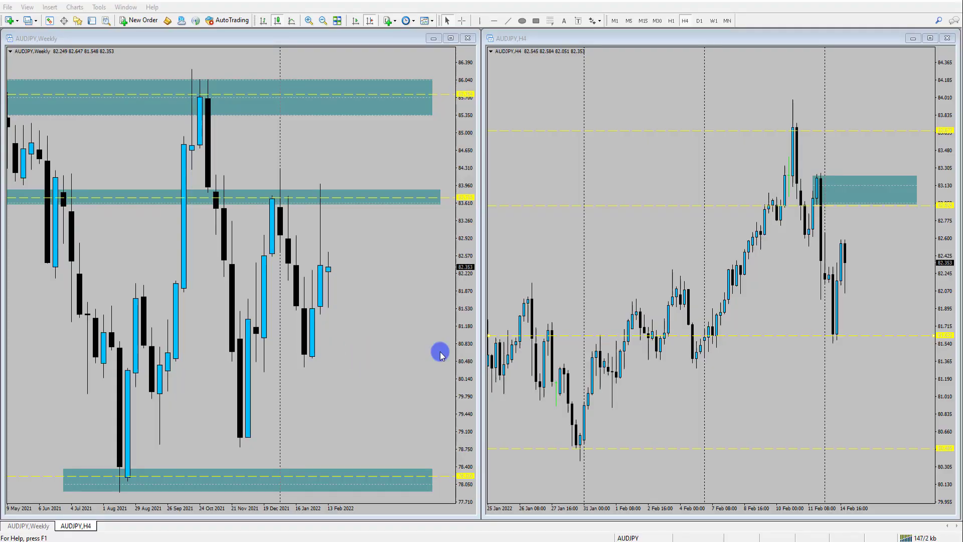
Compress the H4 price axis so it spans roughly 84.65 down to 79.65.
{"action": "left_click_drag", "start_coordinate": [939, 218], "coordinate": [938, 231]}
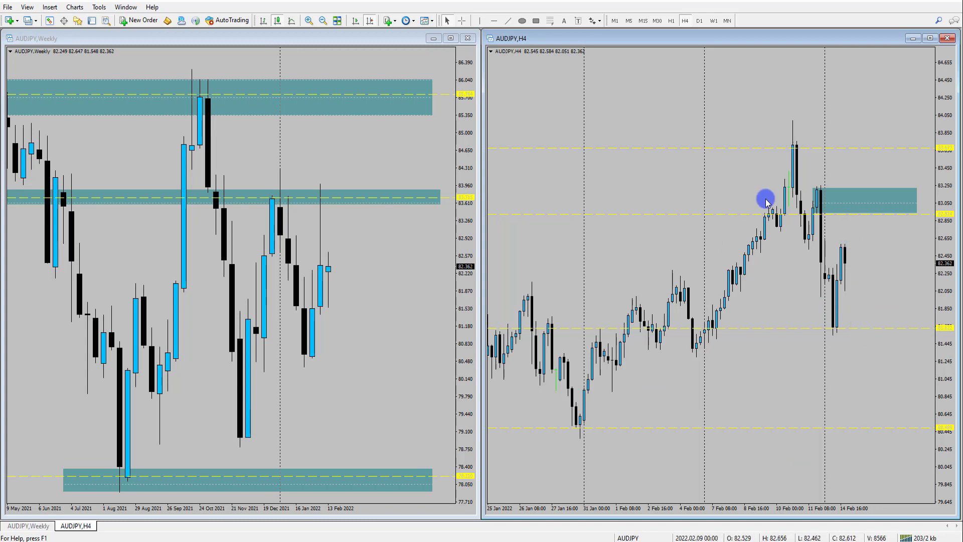
Delete the lowest yellow line and add a teal zone at 81.6 with a thin line above.
{"action": "right_click", "coordinate": [825, 425]}
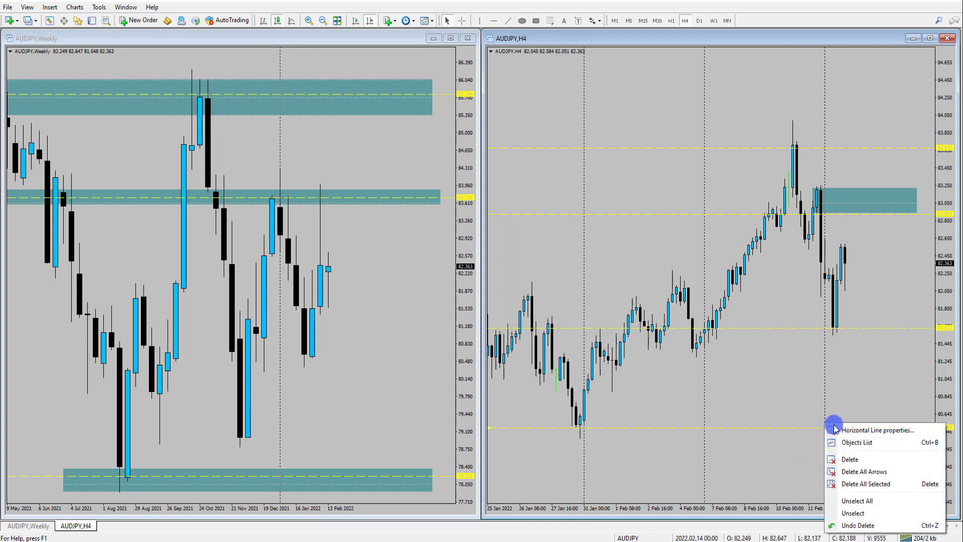
{"action": "left_click", "coordinate": [860, 457]}
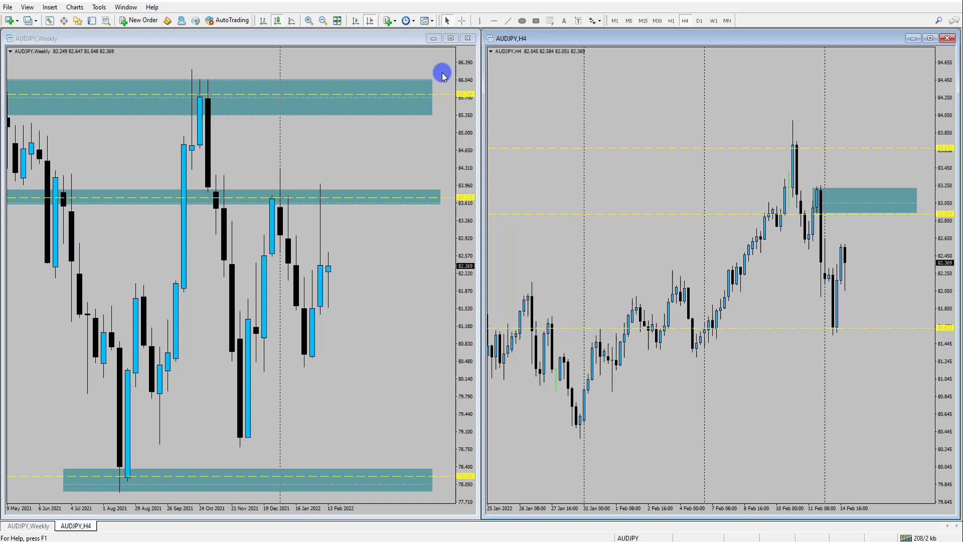
{"action": "left_click", "coordinate": [538, 23]}
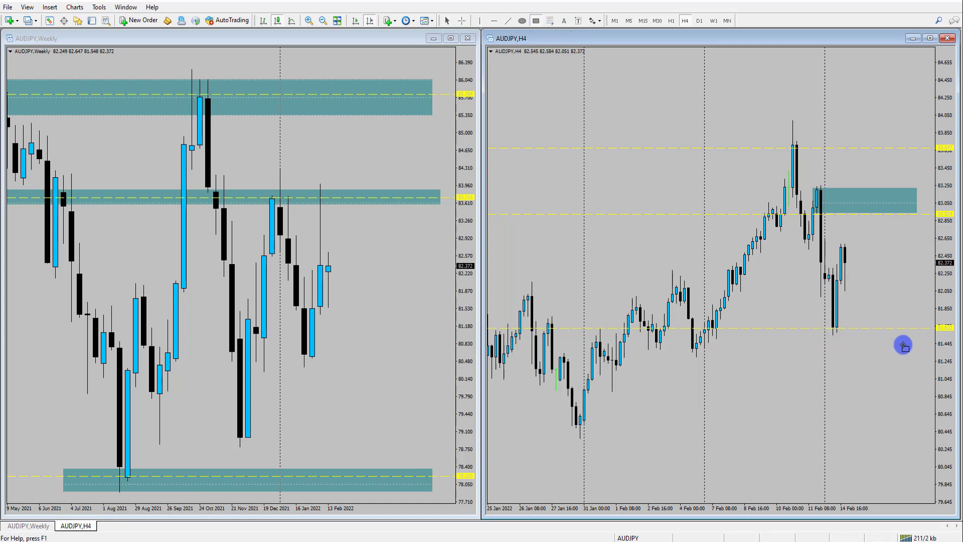
{"action": "left_click_drag", "start_coordinate": [700, 324], "coordinate": [932, 332]}
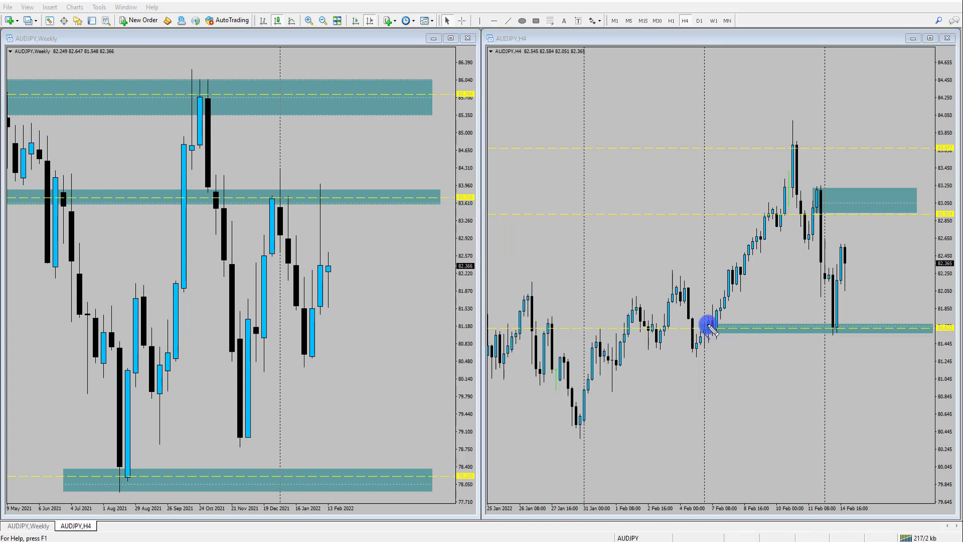
{"action": "left_click_drag", "start_coordinate": [702, 321], "coordinate": [885, 321]}
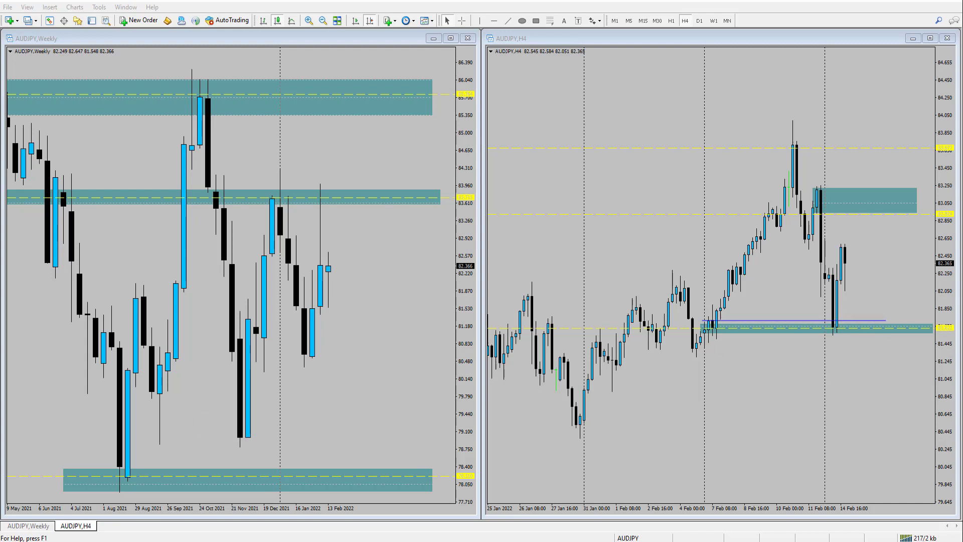
Circle both candle touches of the 81.6 zone and the 82.85 label, and dash the swing points.
{"action": "mouse_move", "coordinate": [724, 314]}
{"action": "left_mouse_down"}
{"action": "mouse_move", "coordinate": [709, 332]}
{"action": "mouse_move", "coordinate": [709, 318]}
{"action": "left_mouse_up"}
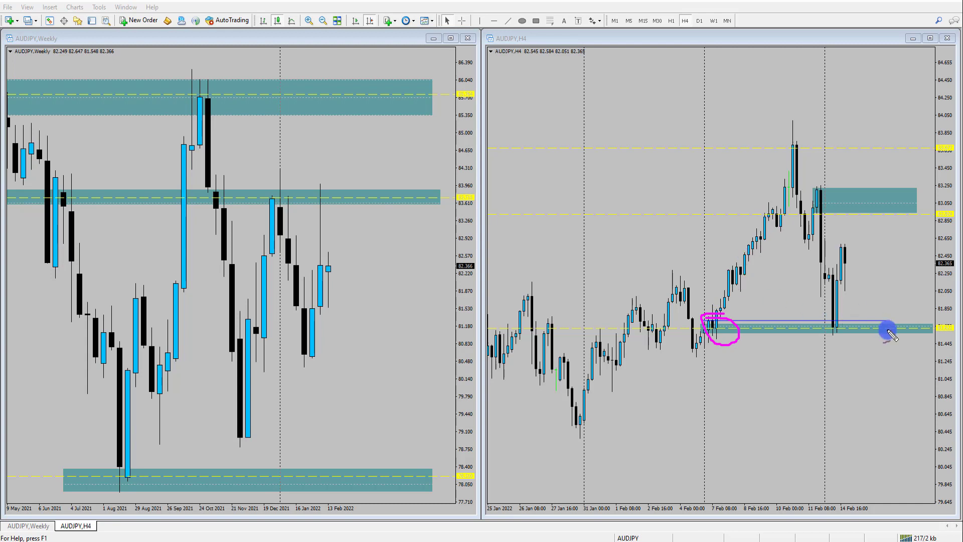
{"action": "mouse_move", "coordinate": [841, 315]}
{"action": "left_mouse_down"}
{"action": "mouse_move", "coordinate": [825, 329]}
{"action": "mouse_move", "coordinate": [834, 334]}
{"action": "mouse_move", "coordinate": [843, 317]}
{"action": "left_mouse_up"}
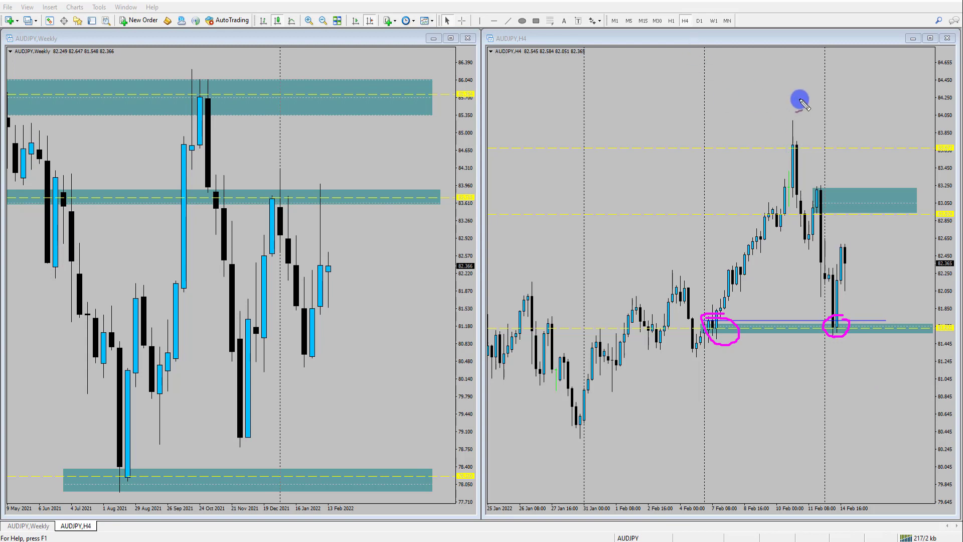
{"action": "left_click_drag", "start_coordinate": [793, 115], "coordinate": [800, 112]}
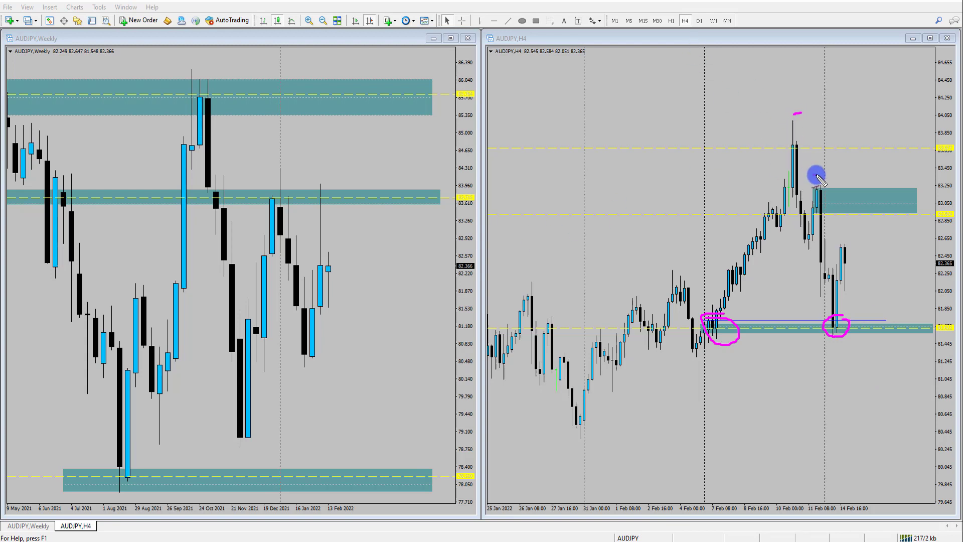
{"action": "left_click_drag", "start_coordinate": [797, 254], "coordinate": [805, 252]}
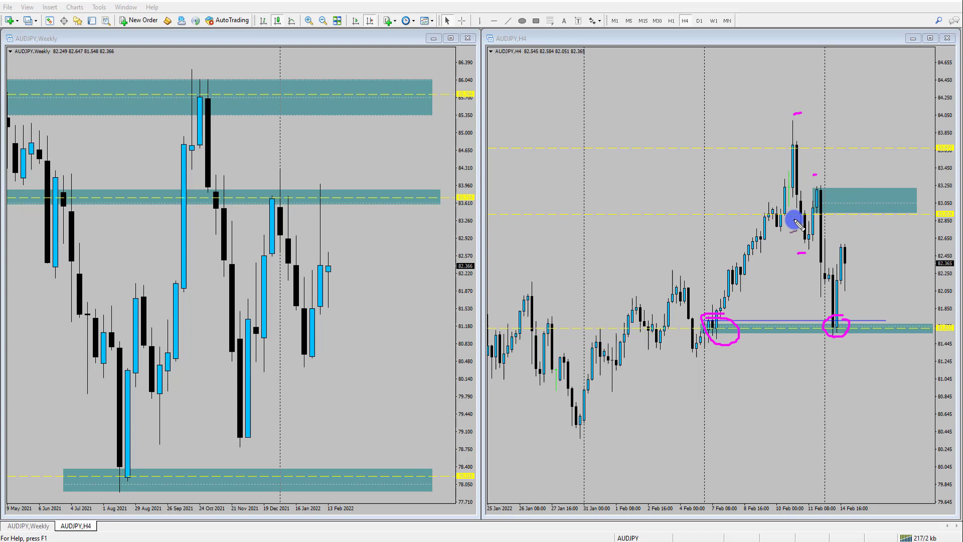
{"action": "mouse_move", "coordinate": [952, 201]}
{"action": "left_mouse_down"}
{"action": "mouse_move", "coordinate": [936, 205]}
{"action": "mouse_move", "coordinate": [955, 225]}
{"action": "mouse_move", "coordinate": [947, 202]}
{"action": "left_mouse_up"}
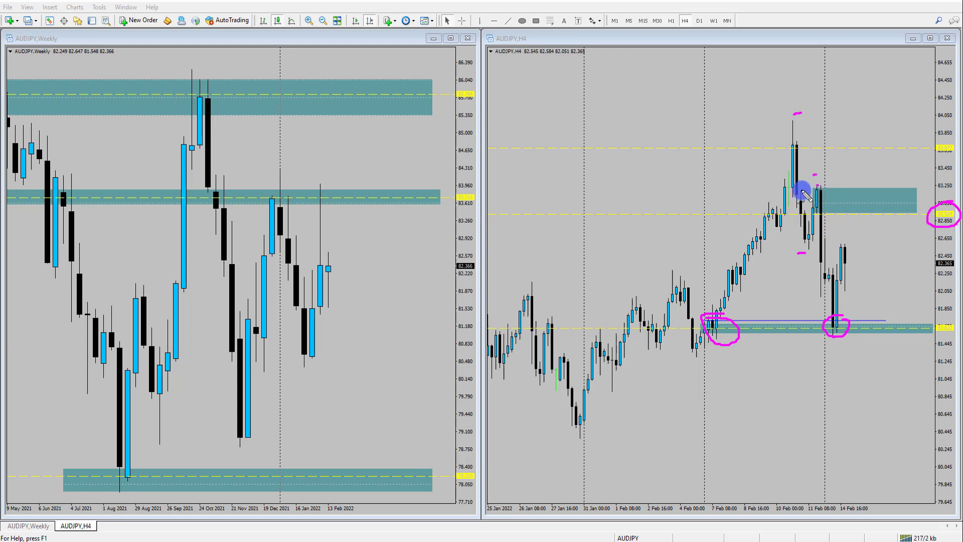
Circle the upper-zone candles and sketch a path rising to 82.85, then arrowing down to 81.6.
{"action": "mouse_move", "coordinate": [802, 191]}
{"action": "left_mouse_down"}
{"action": "mouse_move", "coordinate": [808, 215]}
{"action": "mouse_move", "coordinate": [830, 206]}
{"action": "mouse_move", "coordinate": [817, 186]}
{"action": "mouse_move", "coordinate": [803, 193]}
{"action": "left_mouse_up"}
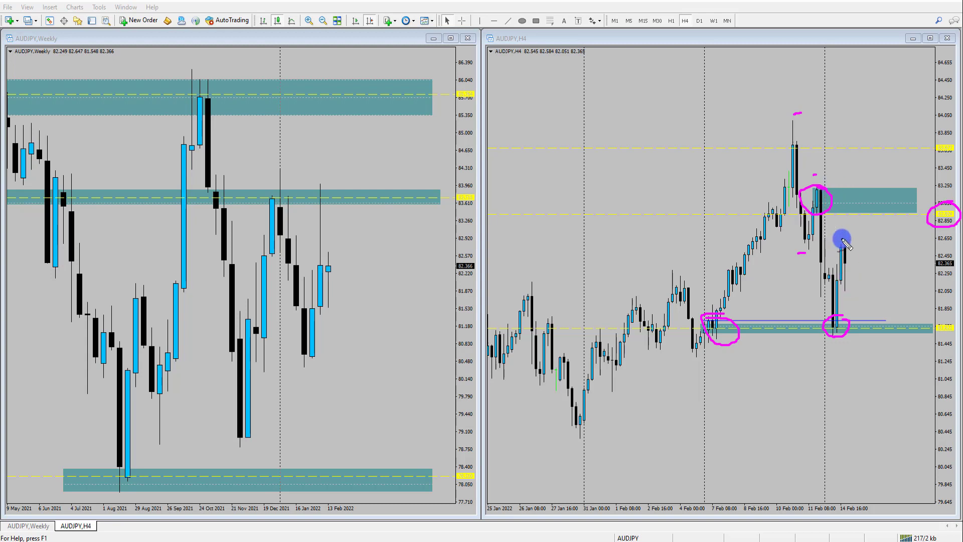
{"action": "left_click_drag", "start_coordinate": [852, 258], "coordinate": [884, 205]}
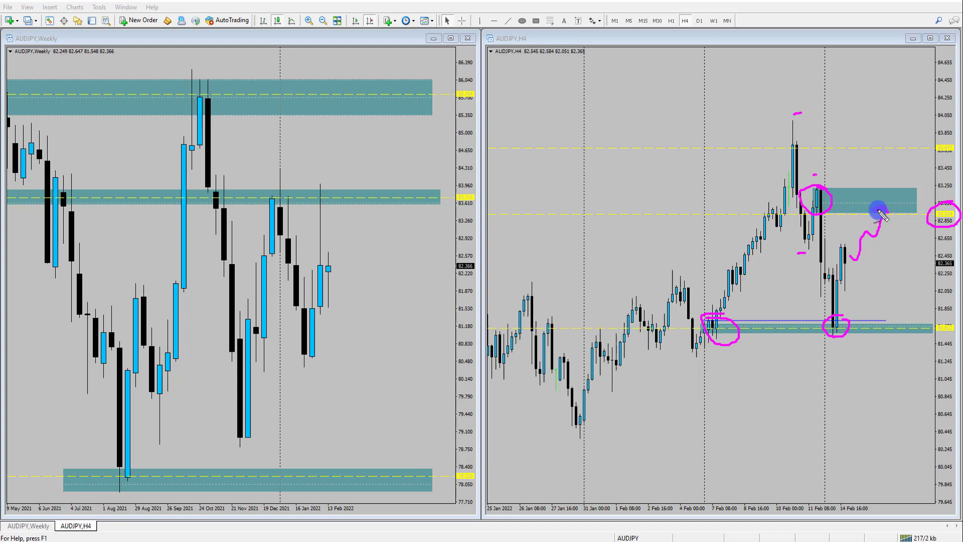
{"action": "mouse_move", "coordinate": [875, 210]}
{"action": "left_mouse_down"}
{"action": "mouse_move", "coordinate": [890, 211]}
{"action": "mouse_move", "coordinate": [919, 323]}
{"action": "mouse_move", "coordinate": [926, 307]}
{"action": "left_mouse_up"}
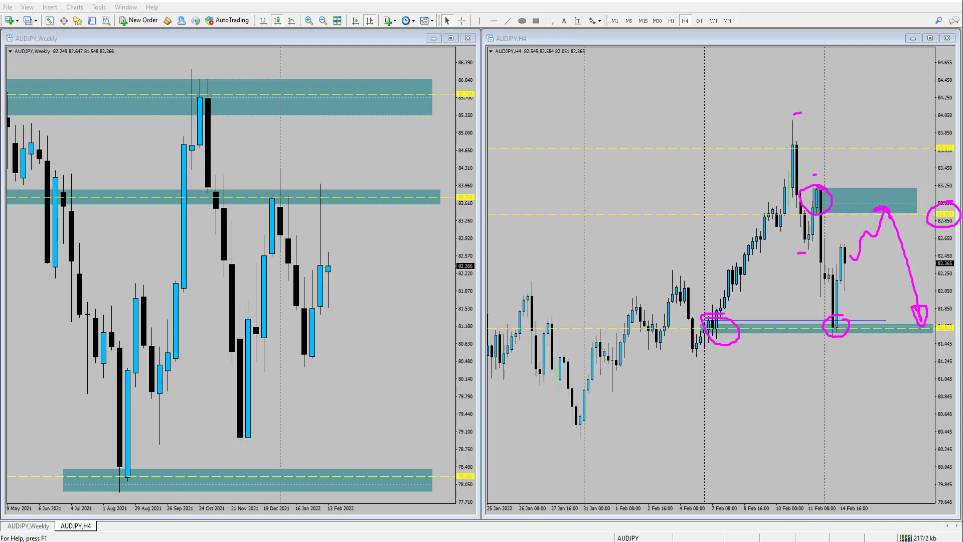
Erase all magenta marks, draw a test arrow in the upper zone, and undo it.
{"action": "key", "text": "Escape"}
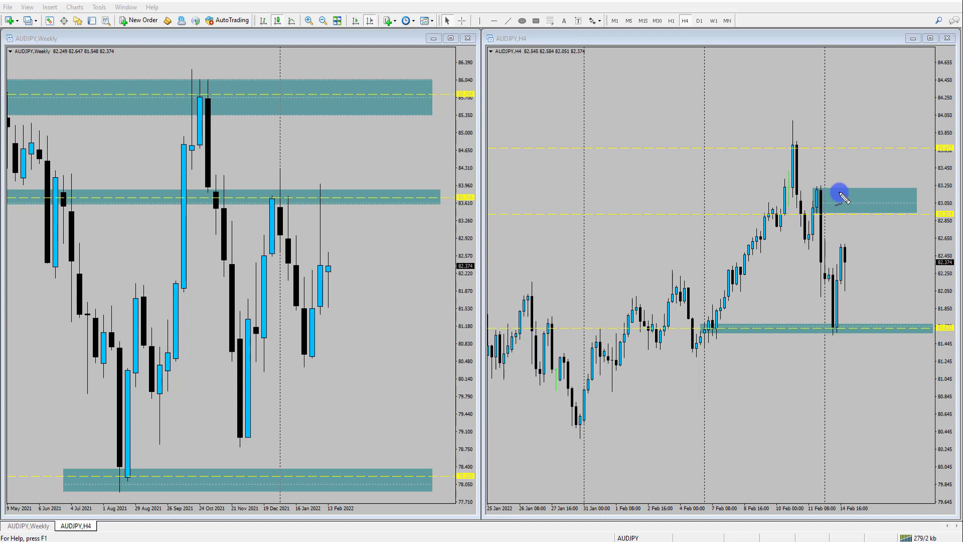
{"action": "mouse_move", "coordinate": [861, 194]}
{"action": "left_mouse_down"}
{"action": "mouse_move", "coordinate": [861, 221]}
{"action": "mouse_move", "coordinate": [854, 215]}
{"action": "mouse_move", "coordinate": [867, 215]}
{"action": "mouse_move", "coordinate": [859, 221]}
{"action": "mouse_move", "coordinate": [880, 199]}
{"action": "mouse_move", "coordinate": [863, 202]}
{"action": "left_mouse_up"}
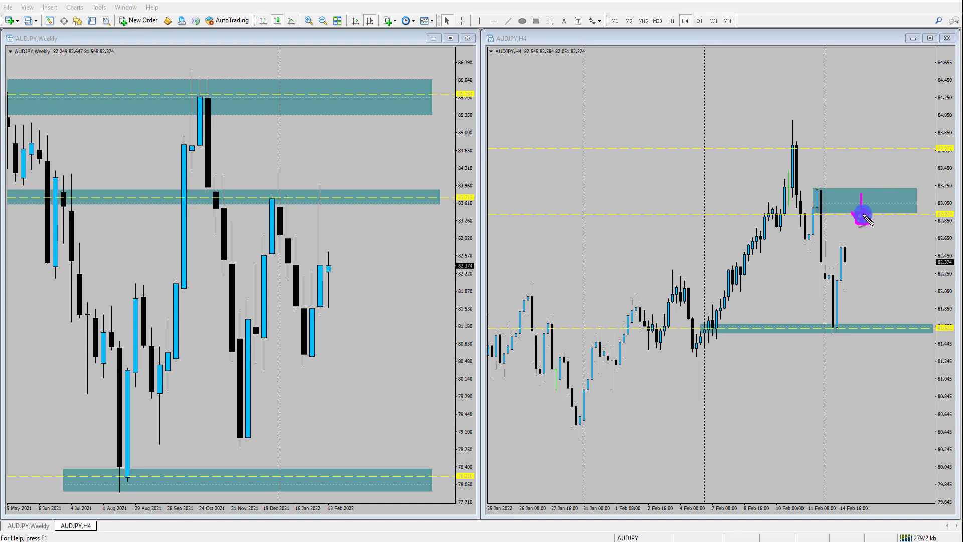
{"action": "key", "text": "ctrl+z"}
Maximize the AUDJPY chart, switch it to M15, and show the latest 11–14 Feb bars.
{"action": "left_click", "coordinate": [856, 220]}
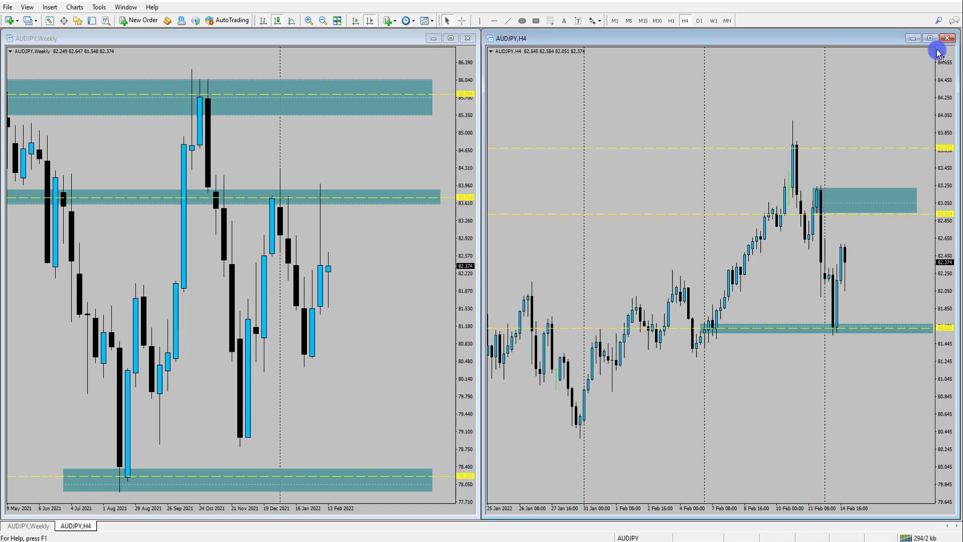
{"action": "left_click", "coordinate": [930, 38]}
{"action": "left_click_drag", "start_coordinate": [491, 137], "coordinate": [520, 166]}
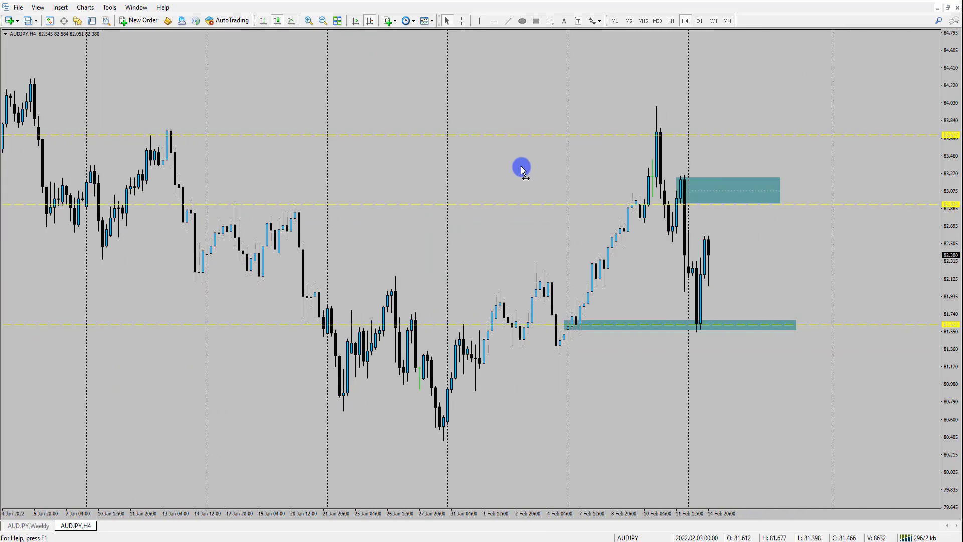
{"action": "left_click", "coordinate": [643, 21]}
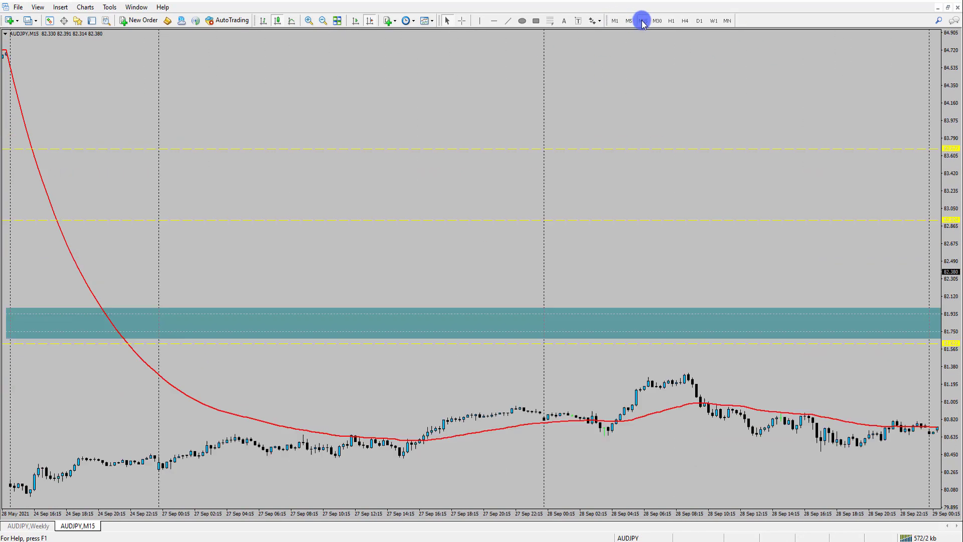
{"action": "left_click", "coordinate": [356, 21]}
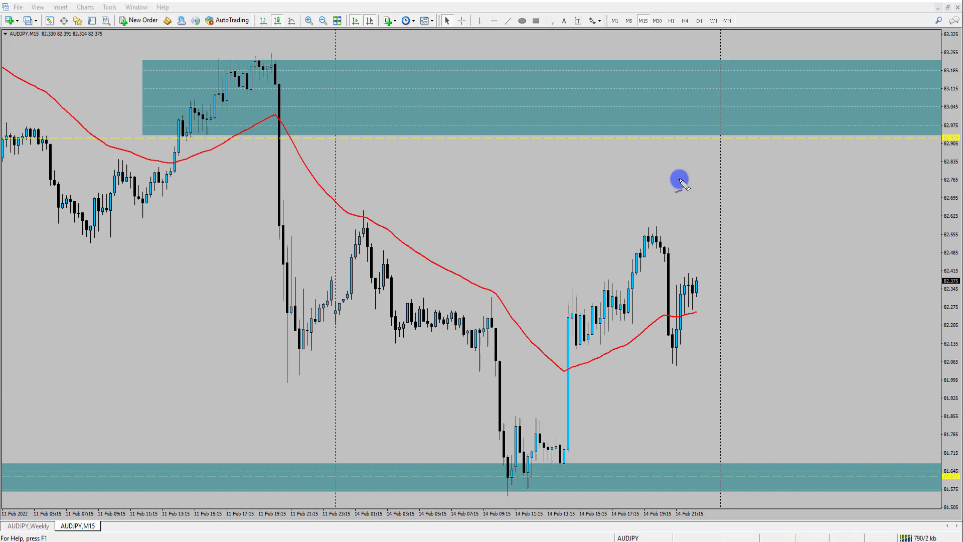
Sketch a projected path from the last candle into the upper zone, chopping above a line, then dropping.
{"action": "mouse_move", "coordinate": [695, 277]}
{"action": "left_mouse_down"}
{"action": "mouse_move", "coordinate": [744, 189]}
{"action": "mouse_move", "coordinate": [783, 151]}
{"action": "mouse_move", "coordinate": [790, 97]}
{"action": "mouse_move", "coordinate": [817, 142]}
{"action": "mouse_move", "coordinate": [830, 107]}
{"action": "left_mouse_up"}
{"action": "mouse_move", "coordinate": [835, 150]}
{"action": "left_mouse_down"}
{"action": "mouse_move", "coordinate": [847, 102]}
{"action": "mouse_move", "coordinate": [875, 92]}
{"action": "mouse_move", "coordinate": [896, 221]}
{"action": "left_mouse_up"}
{"action": "left_click_drag", "start_coordinate": [808, 150], "coordinate": [958, 149]}
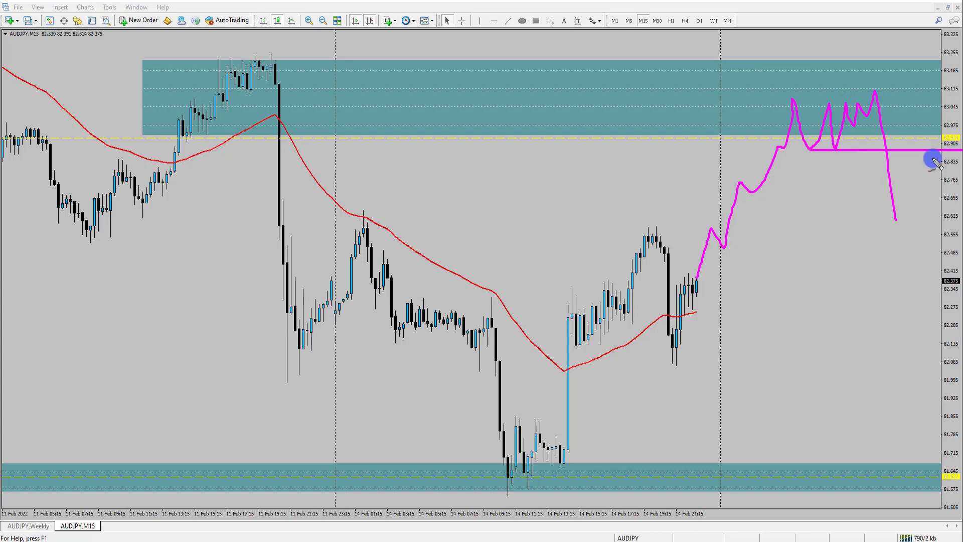
{"action": "left_click_drag", "start_coordinate": [891, 196], "coordinate": [923, 317]}
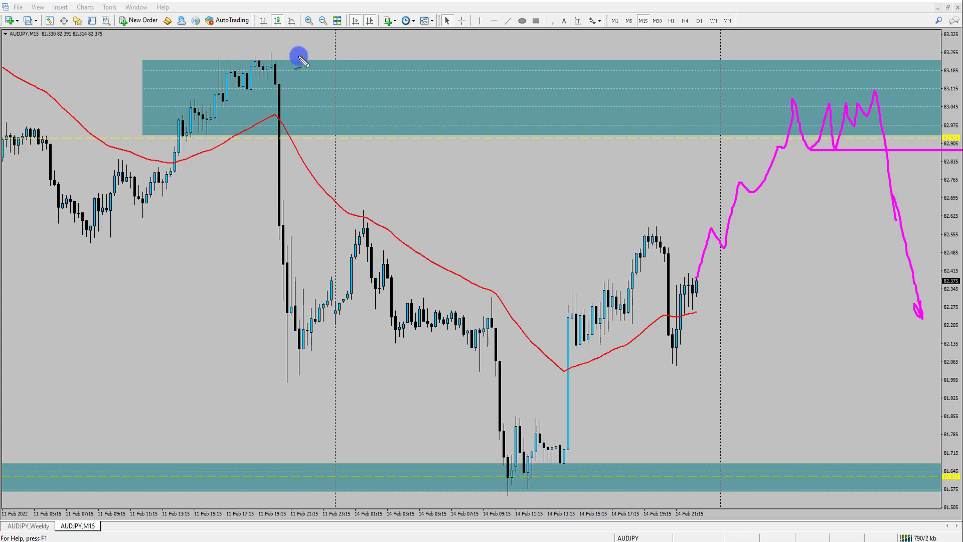
Circle the 11 Feb rally candles in the upper zone and mark several levels below them.
{"action": "mouse_move", "coordinate": [286, 50]}
{"action": "left_mouse_down"}
{"action": "mouse_move", "coordinate": [170, 88]}
{"action": "mouse_move", "coordinate": [261, 111]}
{"action": "left_mouse_up"}
{"action": "left_click_drag", "start_coordinate": [282, 77], "coordinate": [261, 111]}
{"action": "mouse_move", "coordinate": [170, 160]}
{"action": "left_mouse_down"}
{"action": "mouse_move", "coordinate": [247, 75]}
{"action": "mouse_move", "coordinate": [275, 64]}
{"action": "mouse_move", "coordinate": [303, 110]}
{"action": "left_mouse_up"}
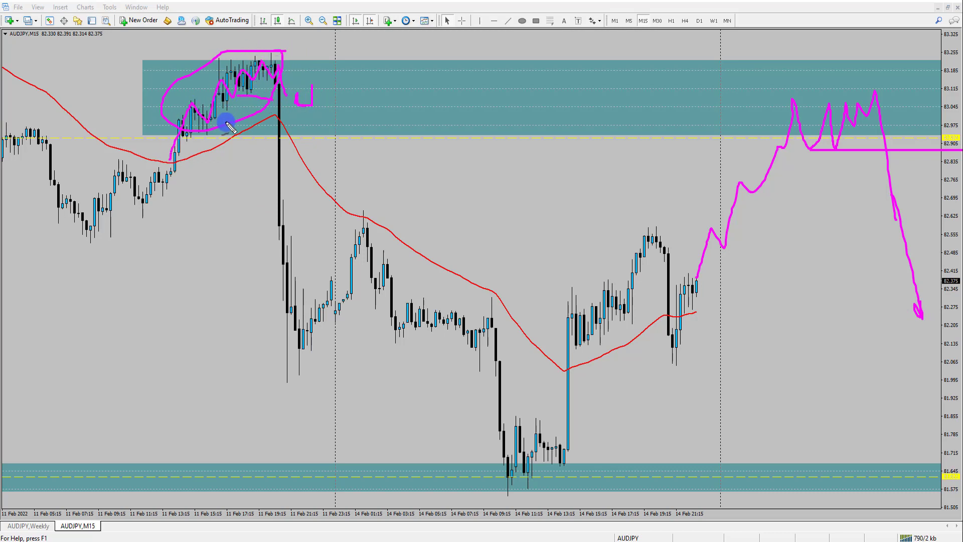
{"action": "left_click_drag", "start_coordinate": [207, 149], "coordinate": [238, 149]}
{"action": "left_click_drag", "start_coordinate": [164, 209], "coordinate": [214, 208]}
{"action": "left_click_drag", "start_coordinate": [134, 238], "coordinate": [195, 247]}
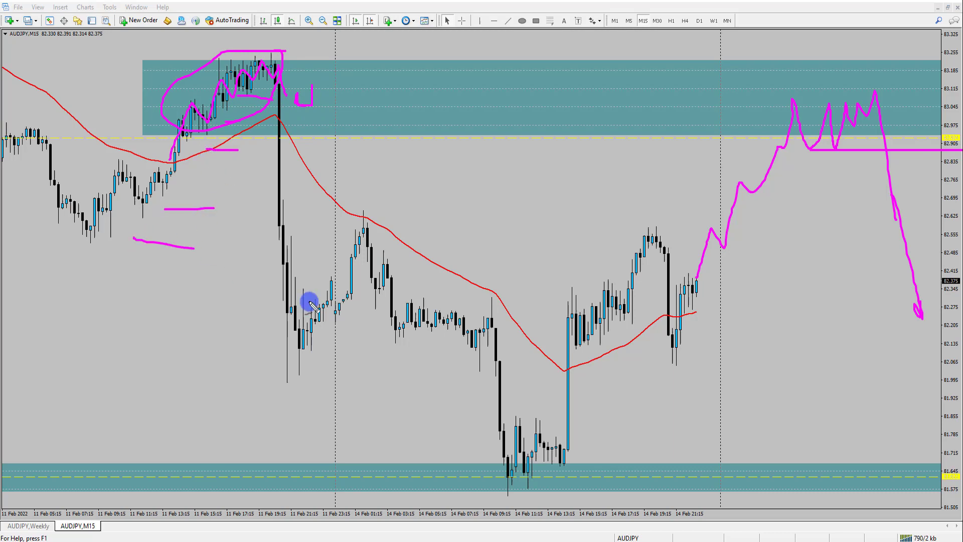
{"action": "left_click_drag", "start_coordinate": [245, 98], "coordinate": [316, 105]}
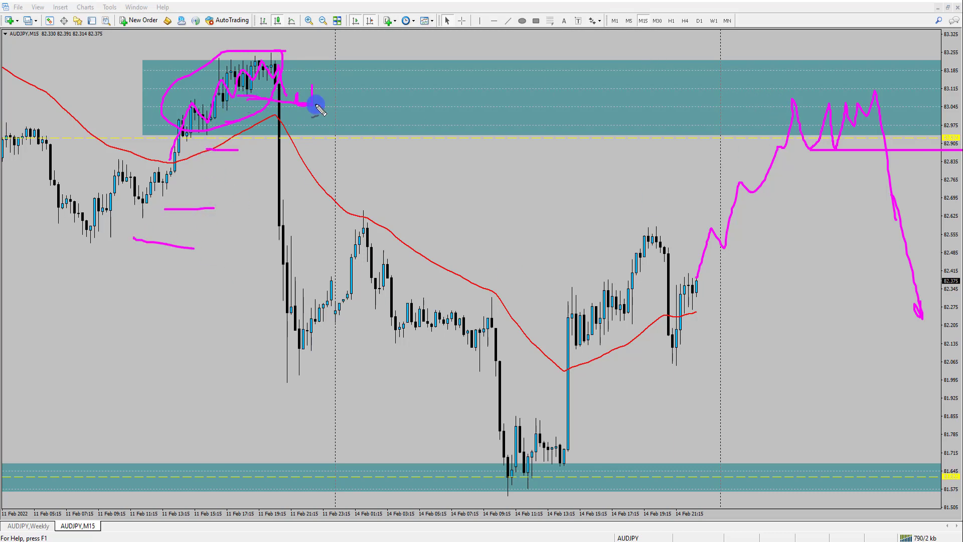
{"action": "left_click_drag", "start_coordinate": [218, 139], "coordinate": [269, 140]}
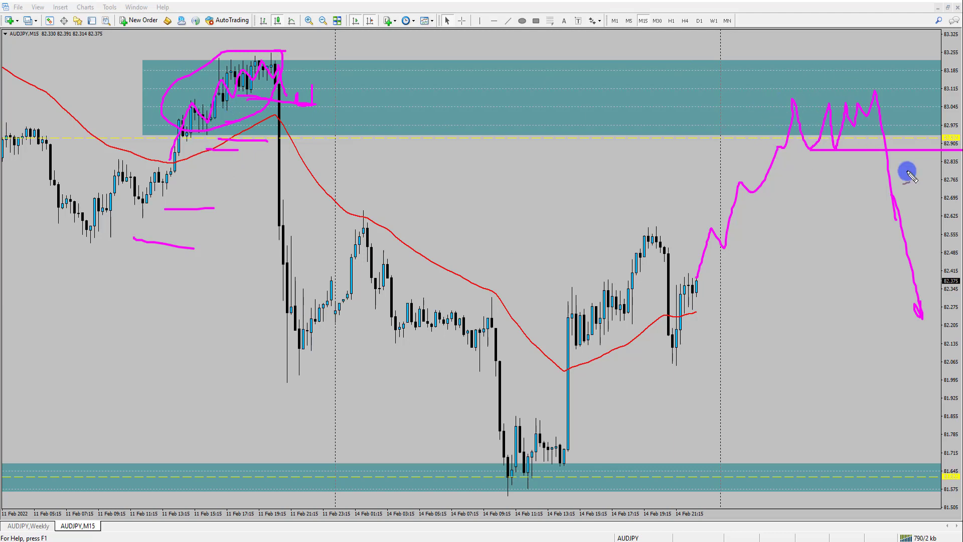
Erase the pen sketches, return the chart to H4, and zoom in on the candles.
{"action": "key", "text": "Escape"}
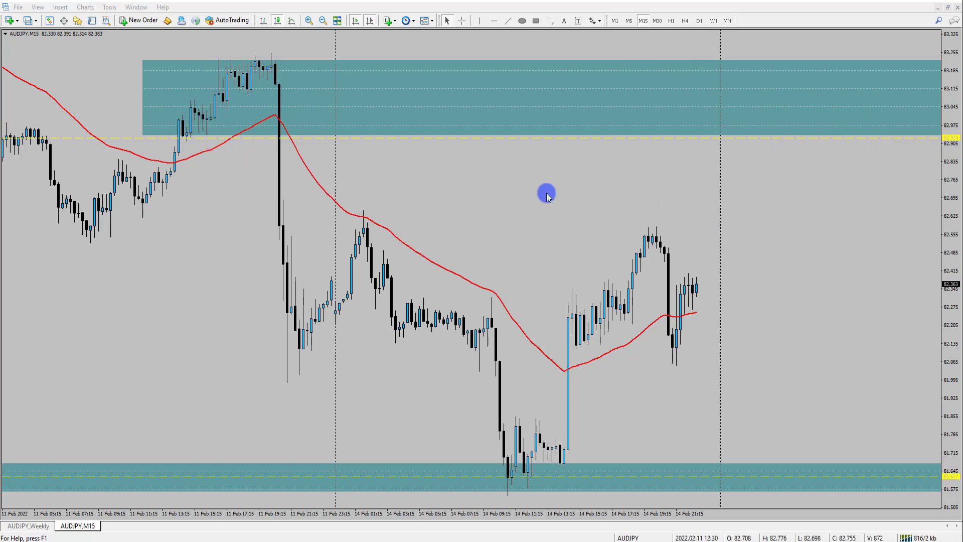
{"action": "left_click", "coordinate": [685, 21]}
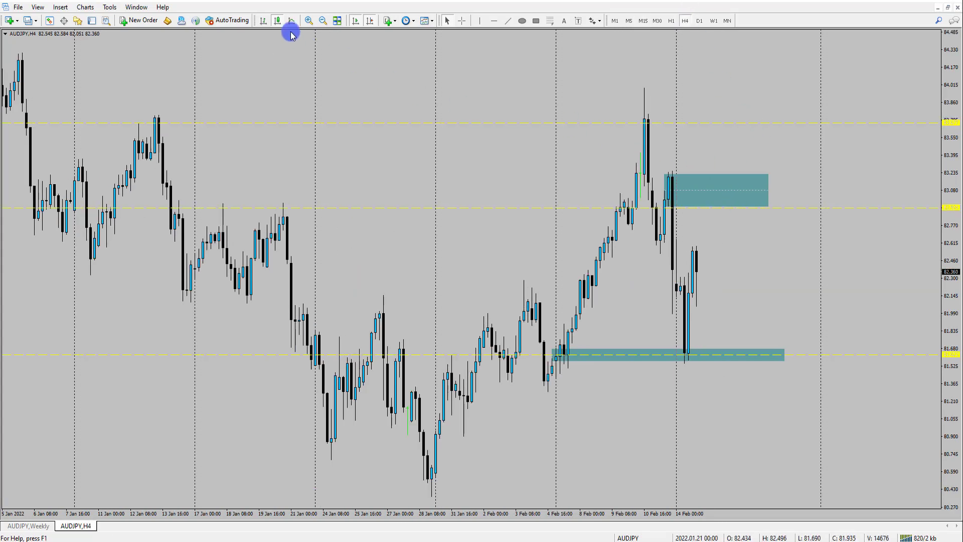
{"action": "left_click", "coordinate": [309, 20]}
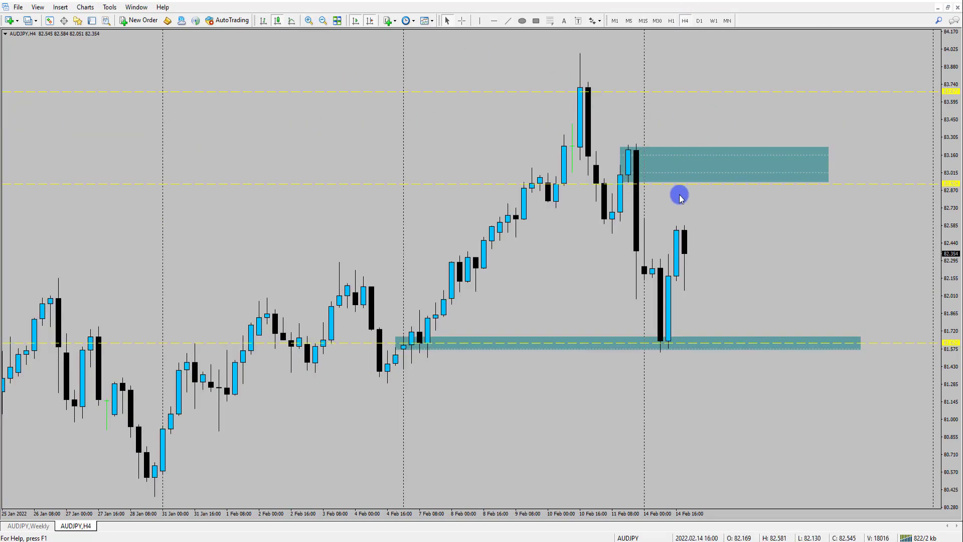